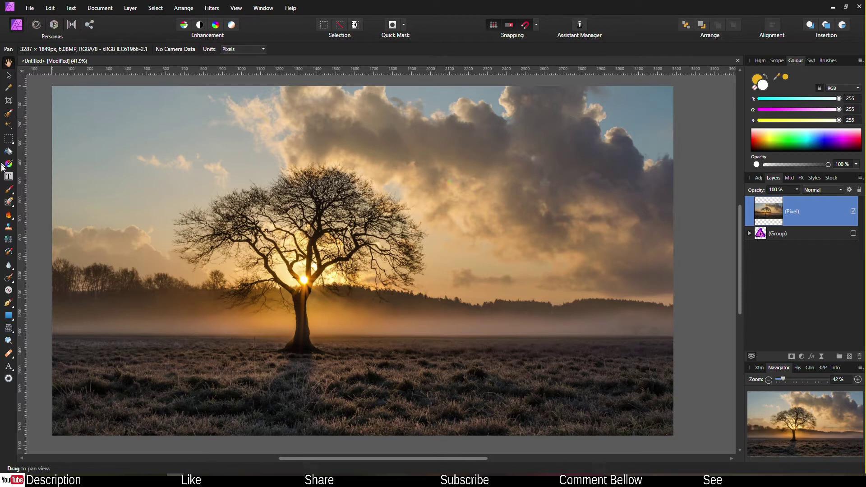
Step: With the brush tool, add an empty pixel layer and choose light sky blue (R 147, G 217, B 255)
click(9, 192)
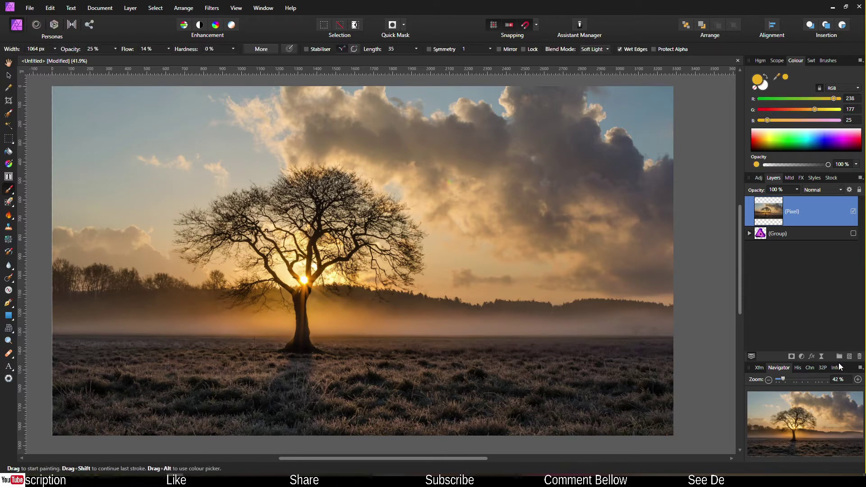
click(850, 357)
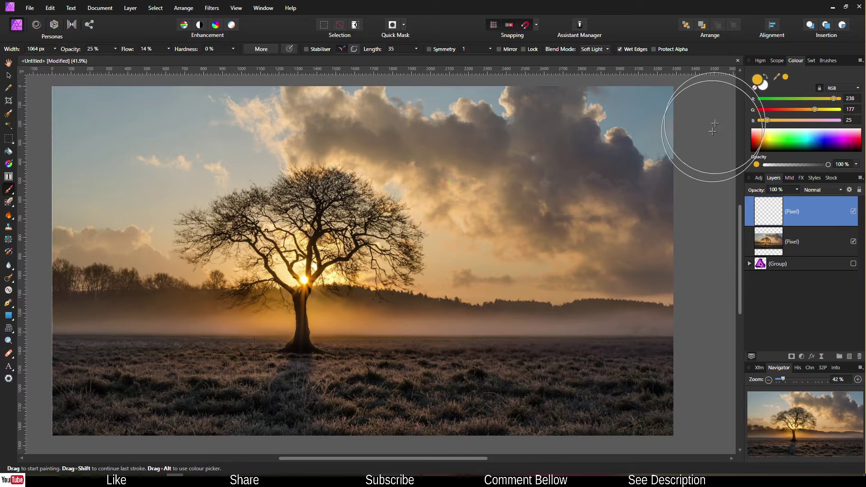
click(825, 147)
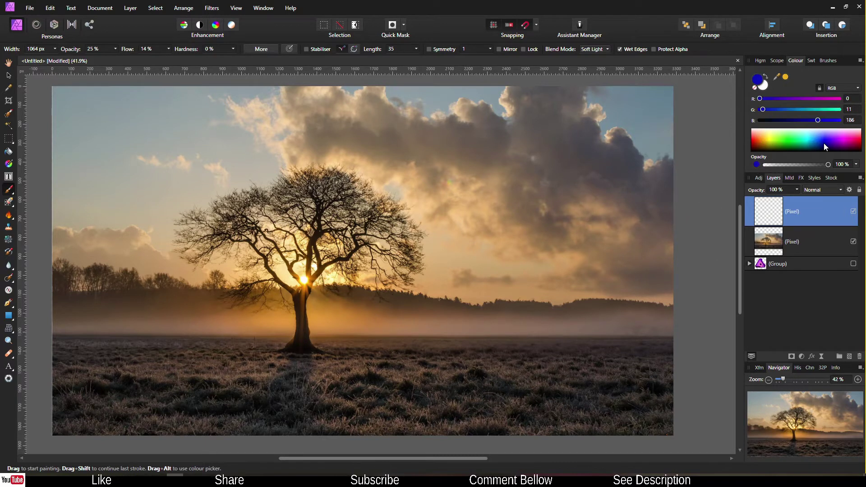
drag(828, 144, 813, 133)
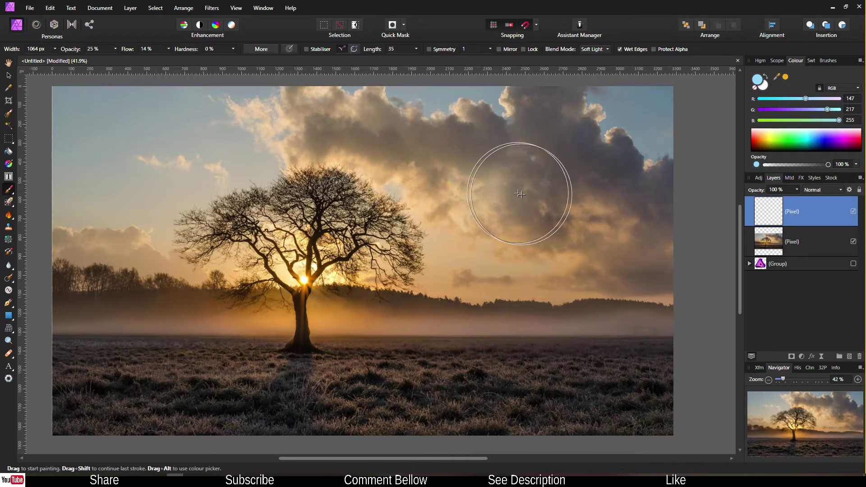
Step: Switch to blue-violet (R 104, G 98, B 255) and tint the clouds near the right edge
drag(554, 210, 638, 178)
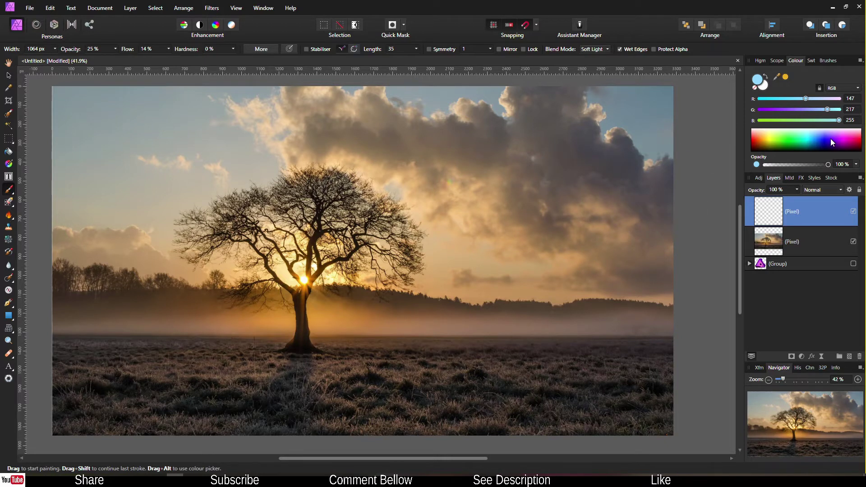
drag(831, 139, 825, 135)
mouse_move(600, 155)
mouse_down()
mouse_move(578, 167)
mouse_move(493, 165)
mouse_move(397, 145)
mouse_up()
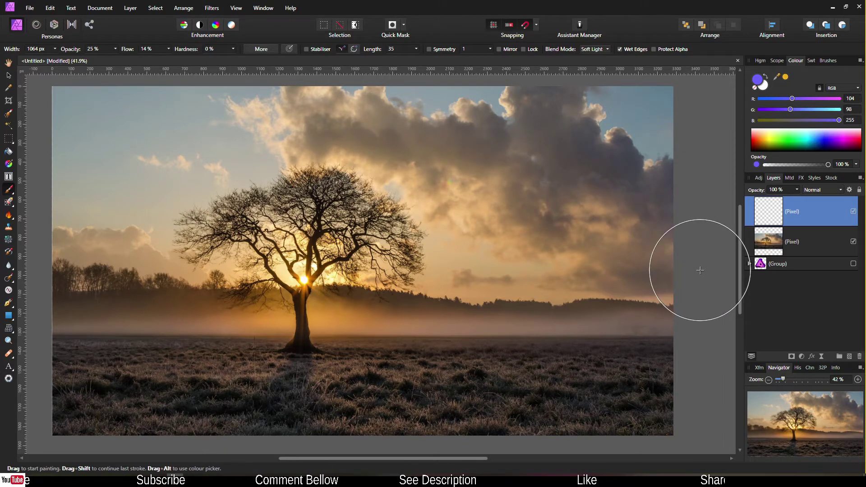
mouse_move(701, 270)
mouse_down()
mouse_move(642, 232)
mouse_move(547, 136)
mouse_up()
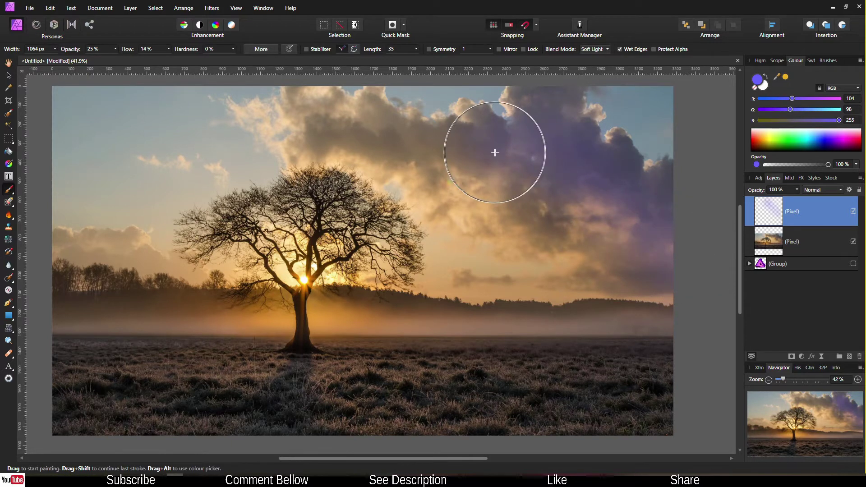
Step: Enlarge the brush from 288 px to 399 px and paint purple across the clouds above the tree
click(55, 48)
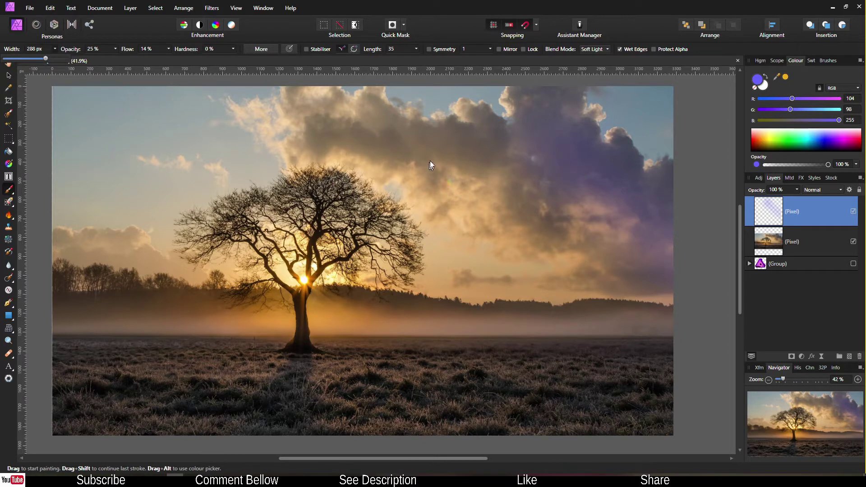
click(425, 10)
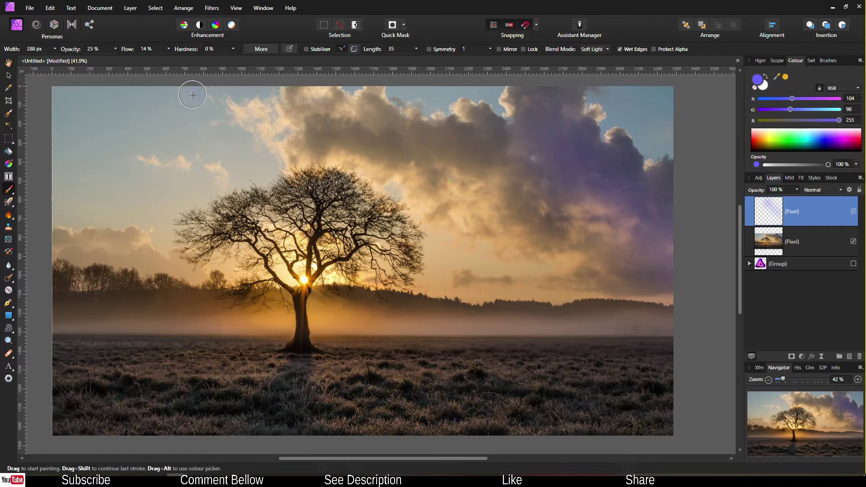
click(55, 49)
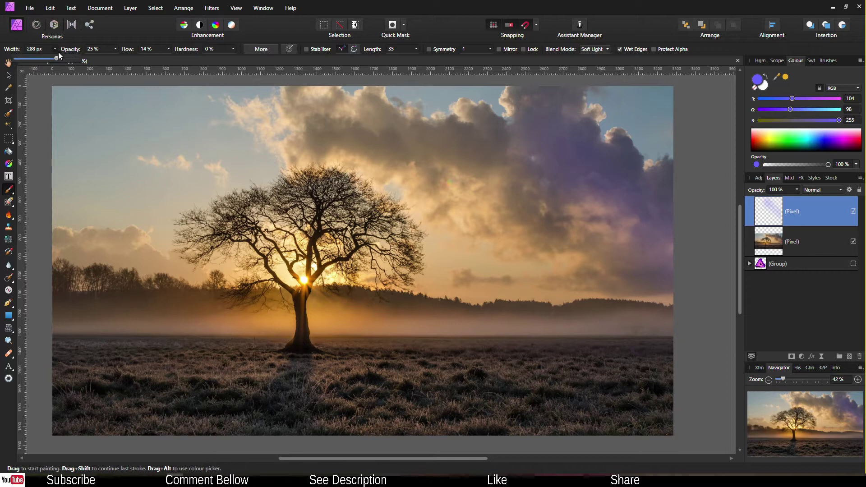
drag(63, 60, 63, 59)
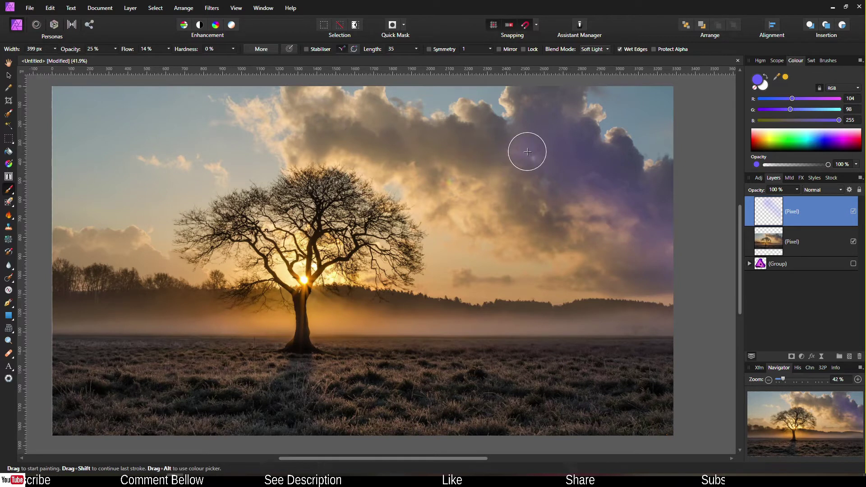
mouse_move(528, 152)
mouse_down()
mouse_move(384, 136)
mouse_move(322, 144)
mouse_up()
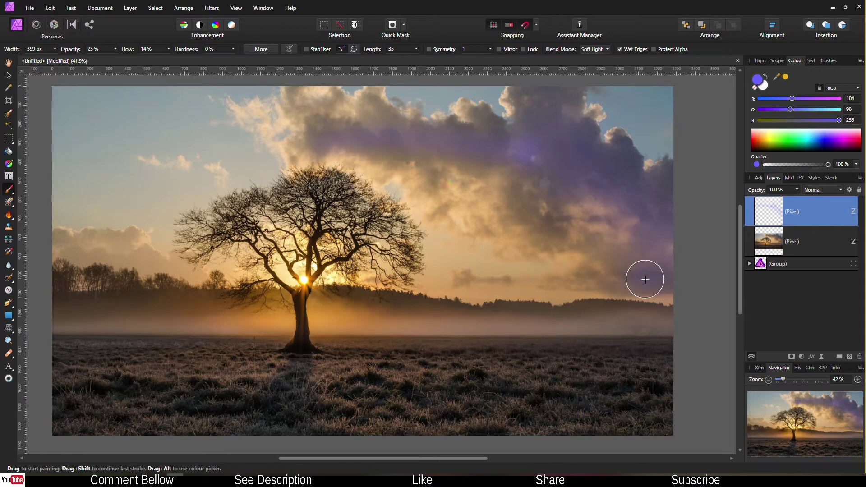
Step: Drop brush opacity from 25% to 12% and set the violet cloud layer to 58% opacity
click(116, 48)
drag(114, 58, 109, 58)
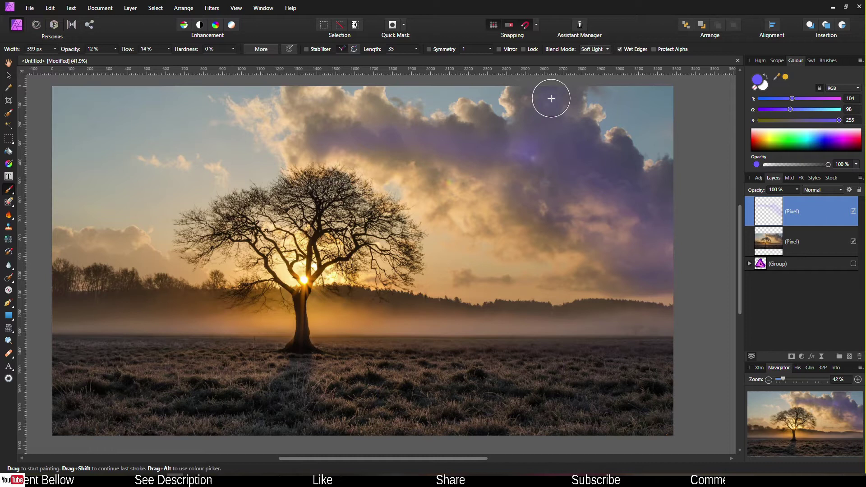
click(798, 190)
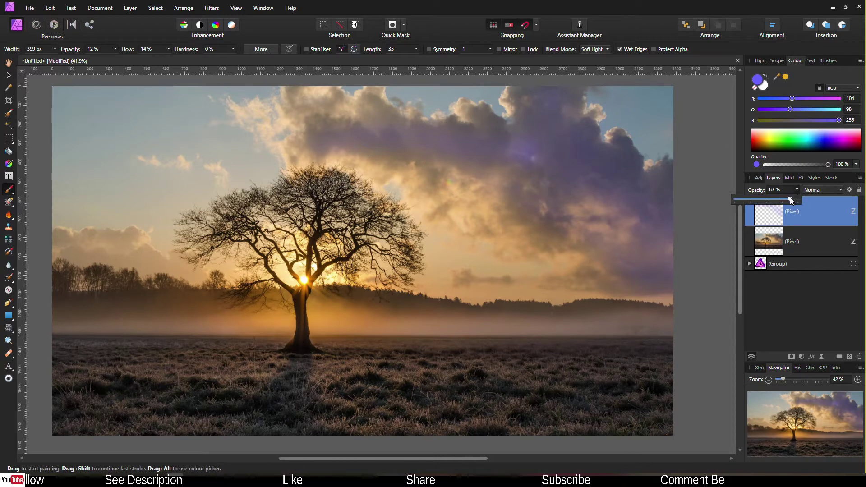
drag(788, 200, 773, 200)
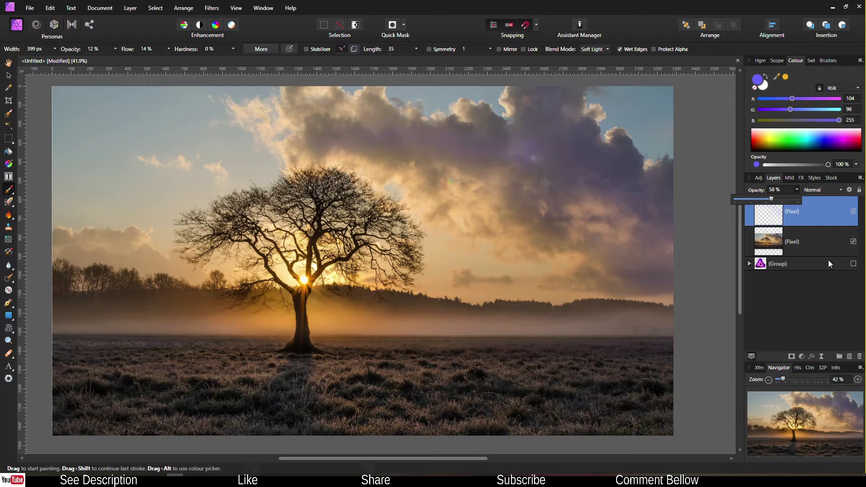
click(814, 321)
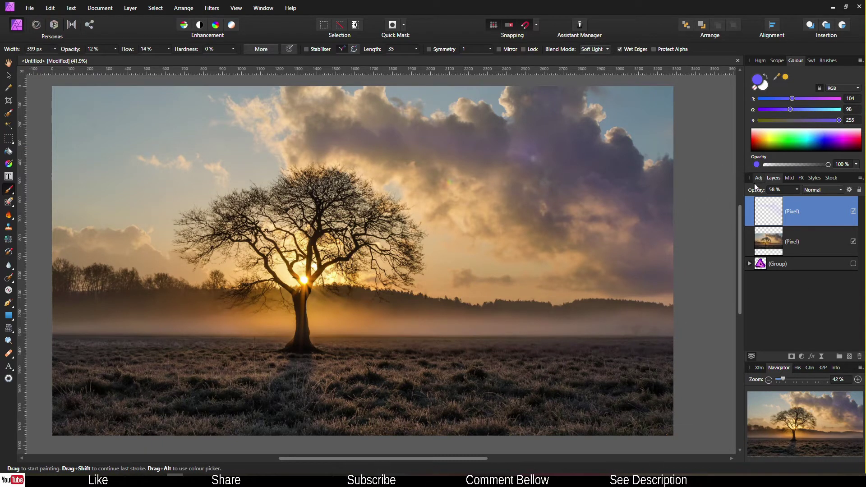
Step: On a new pixel layer, choose a light pink-lilac and brush the horizon mist at 7% opacity
click(838, 358)
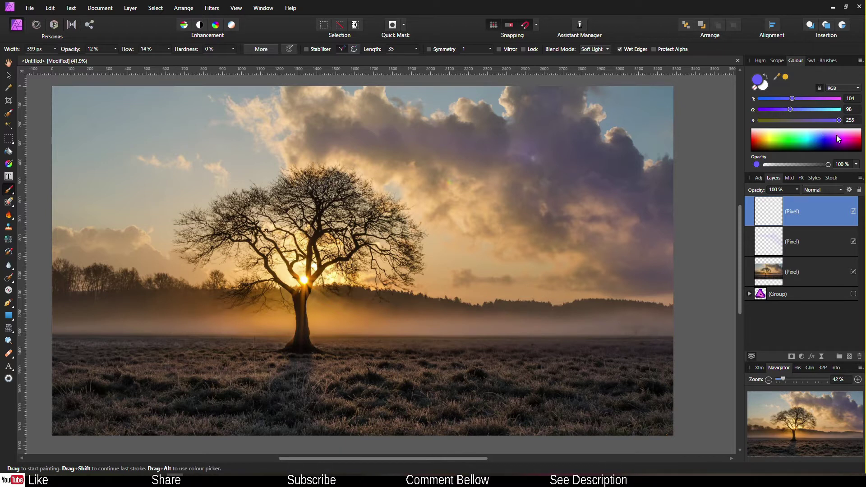
drag(822, 134, 841, 134)
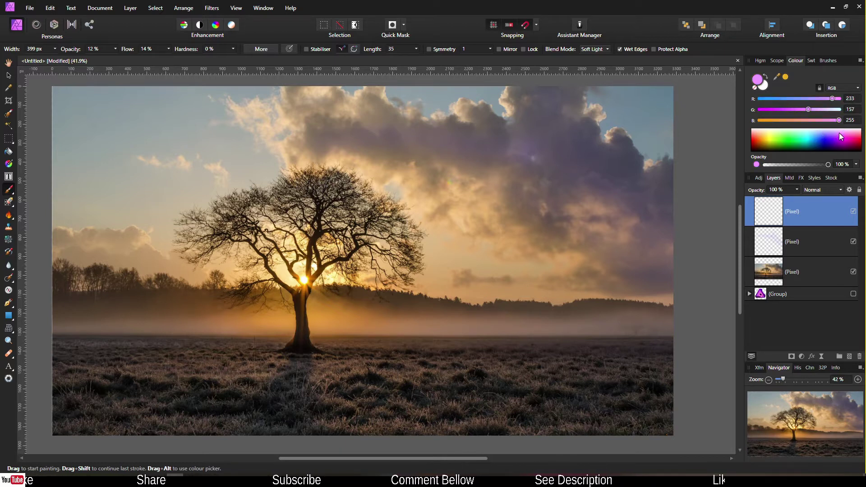
click(839, 135)
drag(838, 135, 841, 133)
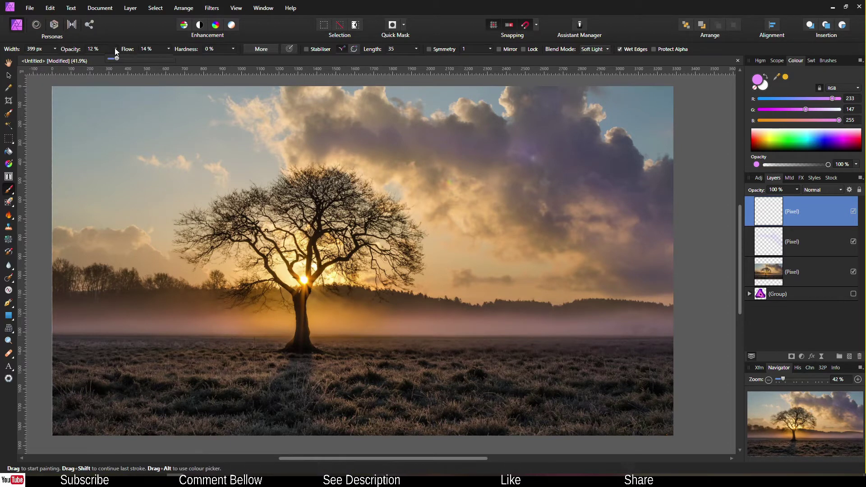
drag(112, 62, 111, 62)
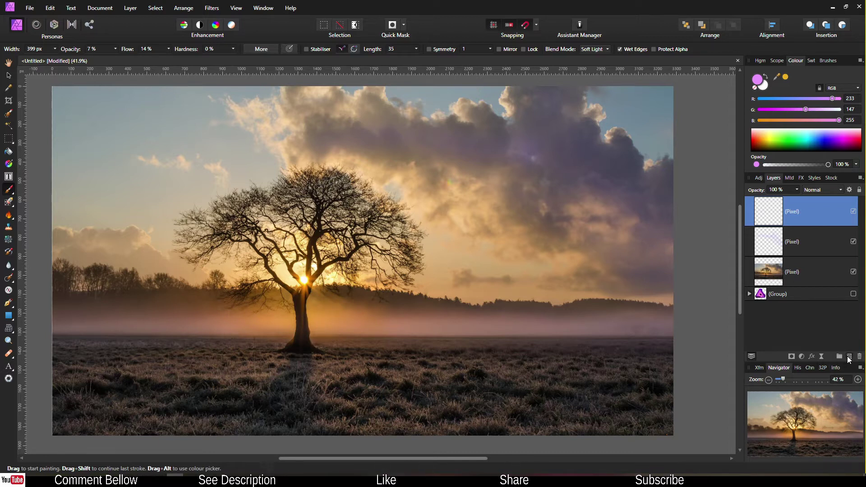
Step: On a new layer, paint deep blue (R 20, G 0, B 226) across the grass with a 604 px brush
click(849, 357)
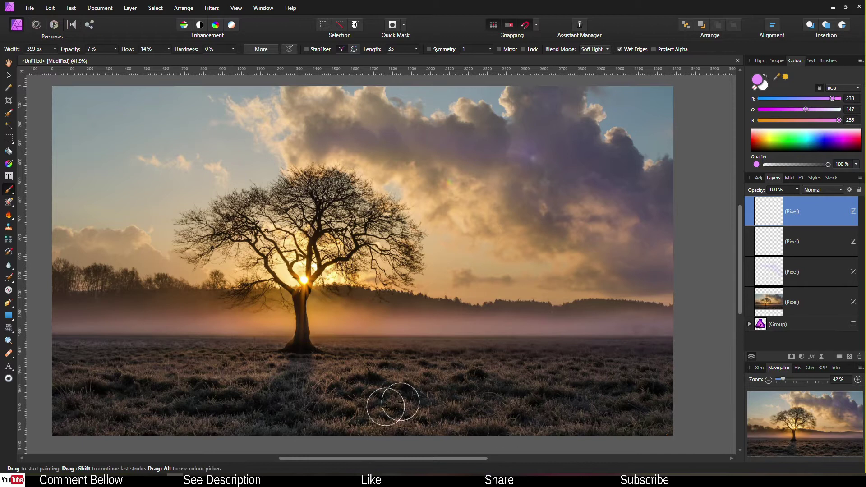
click(824, 141)
drag(824, 139, 827, 143)
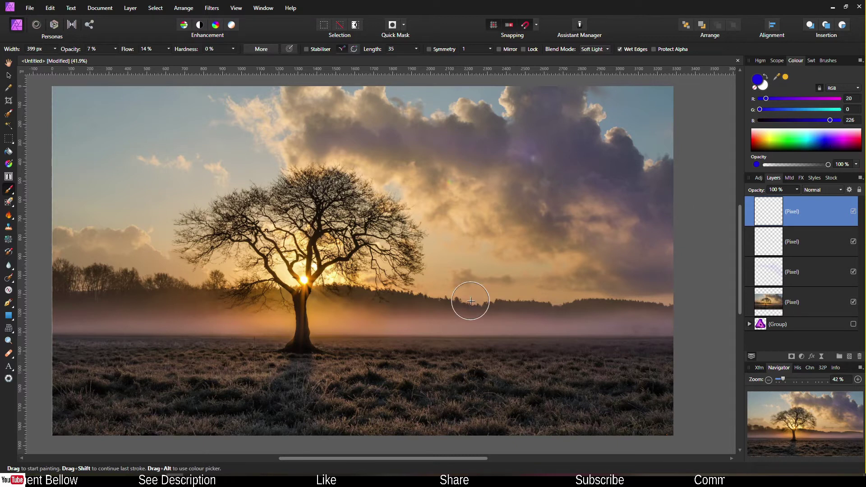
click(55, 49)
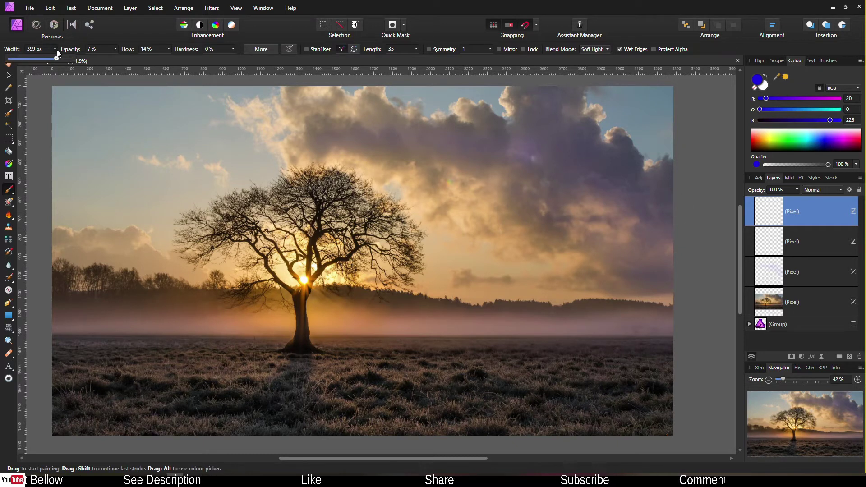
drag(58, 59, 60, 59)
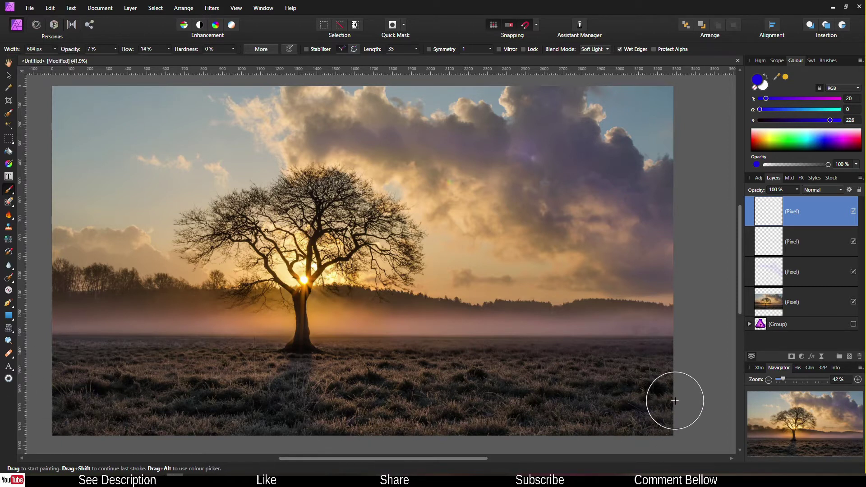
mouse_move(675, 400)
mouse_down()
mouse_move(395, 416)
mouse_move(35, 418)
mouse_up()
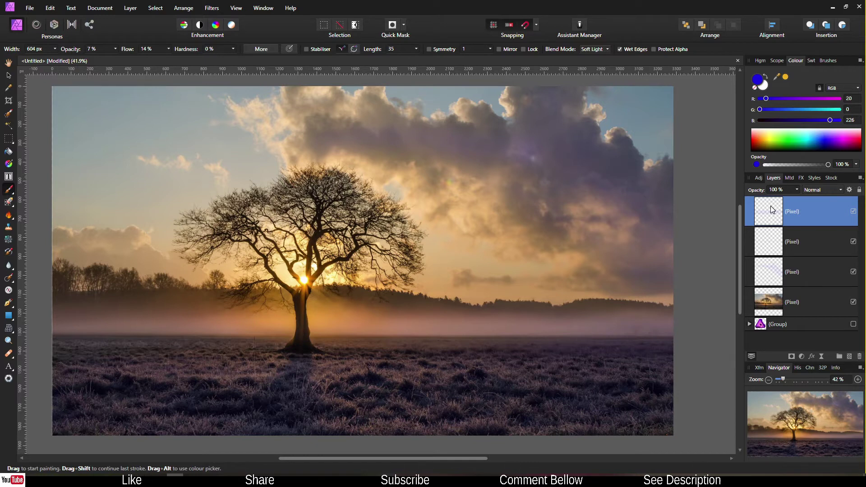
Step: In Blend Options, drop the Underlying Composition Ranges start node and soften the falloff with a curve node
click(850, 190)
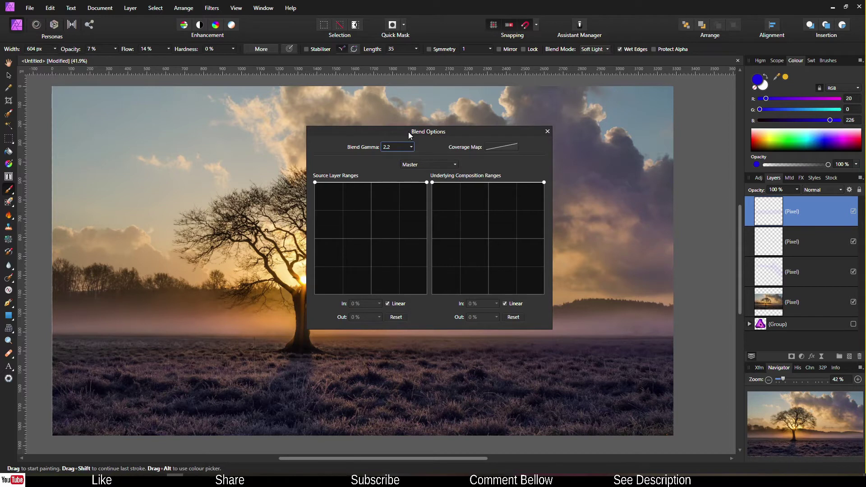
drag(410, 135, 351, 125)
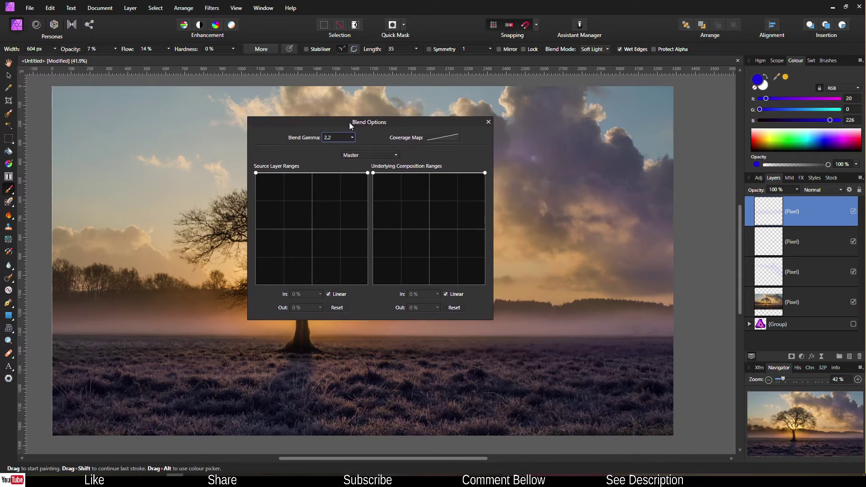
click(373, 173)
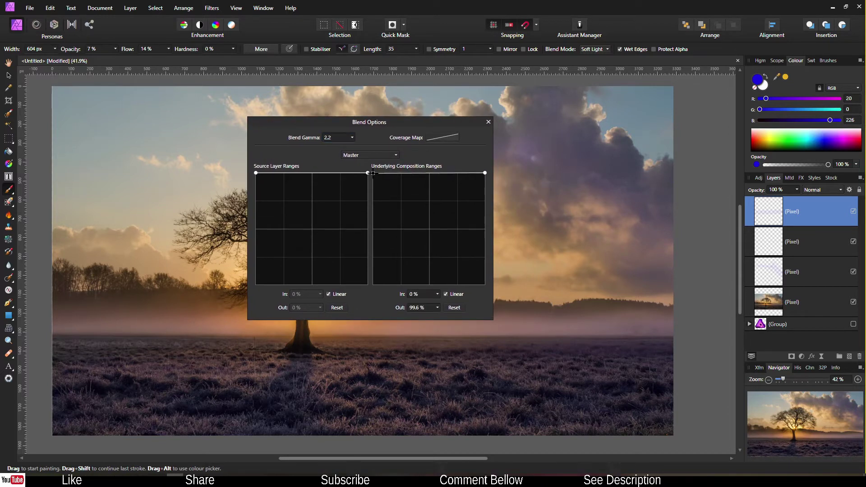
mouse_move(374, 173)
mouse_down()
mouse_move(400, 290)
mouse_move(421, 293)
mouse_move(374, 296)
mouse_up()
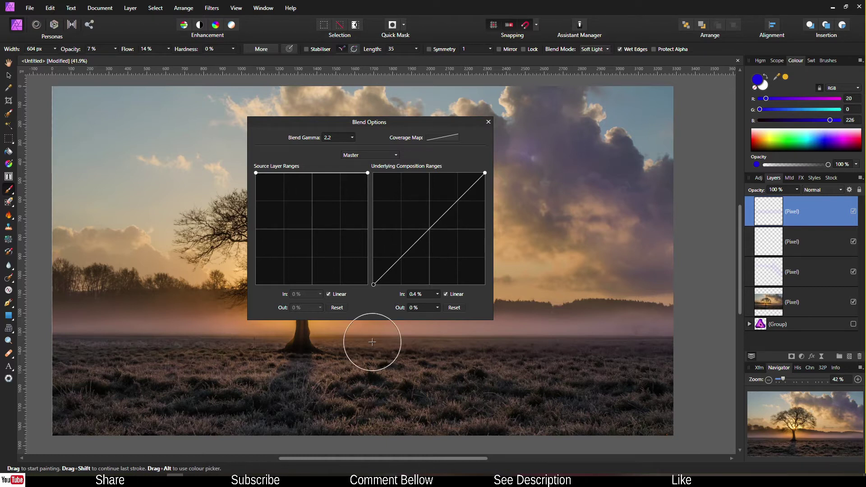
drag(392, 265, 427, 261)
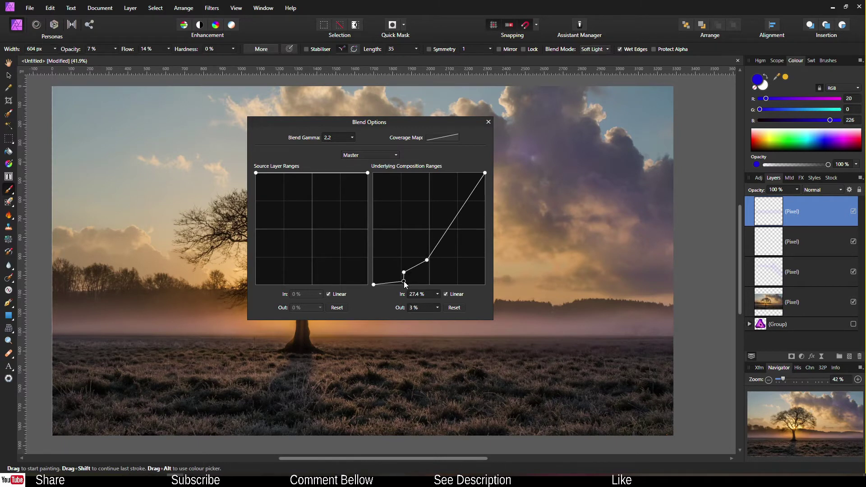
click(488, 122)
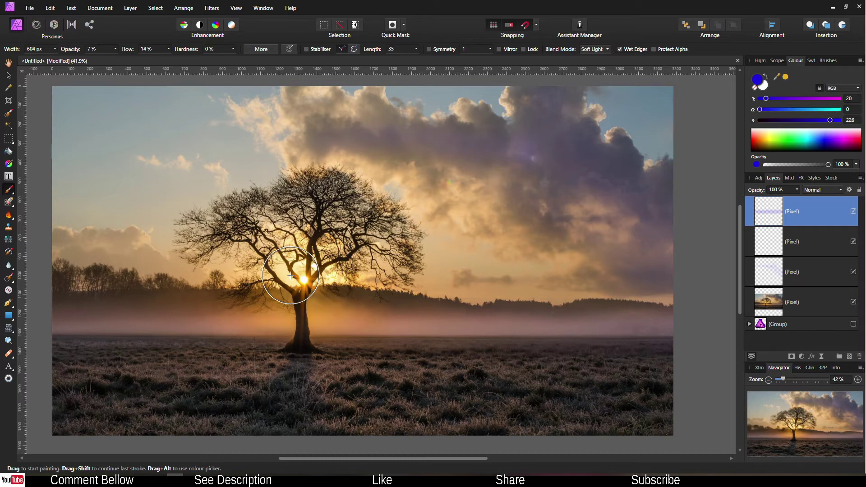
Step: Add a glow layer, sample a warm colour, and set the brush to 1577 px at 67% opacity
click(850, 357)
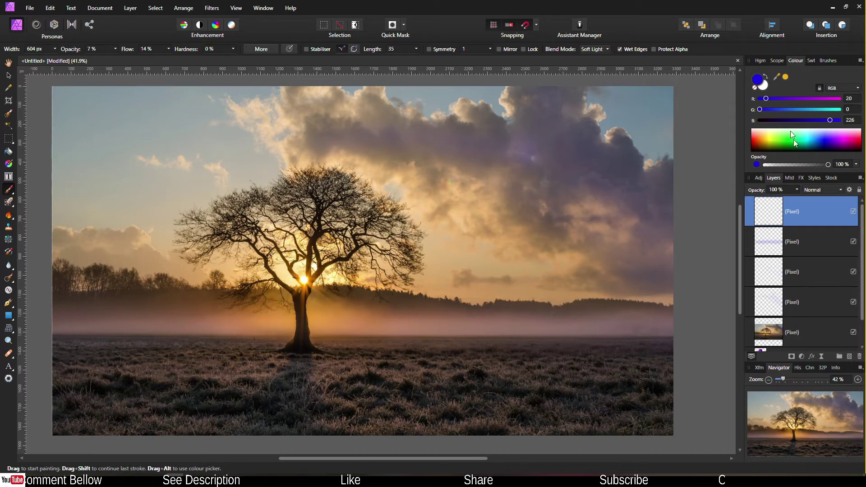
mouse_move(777, 79)
mouse_down()
mouse_move(483, 159)
mouse_move(291, 245)
mouse_move(328, 324)
mouse_move(257, 269)
mouse_move(306, 263)
mouse_move(302, 282)
mouse_move(301, 269)
mouse_up()
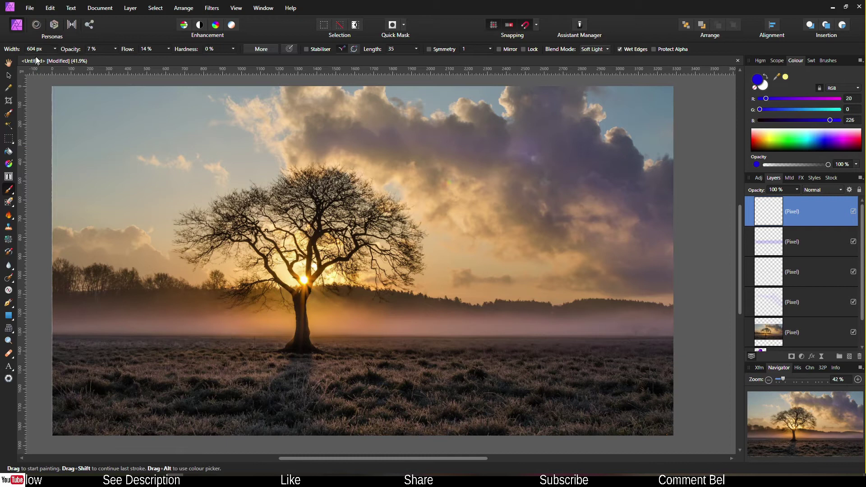
click(56, 48)
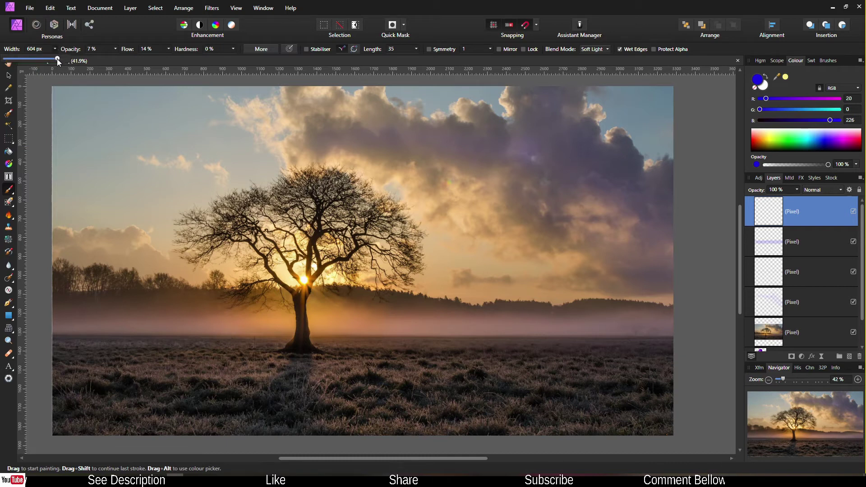
click(116, 48)
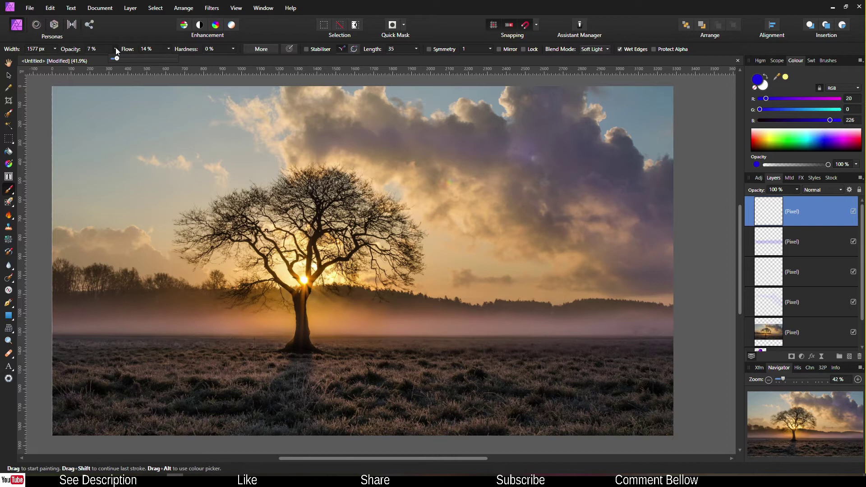
drag(115, 58, 141, 59)
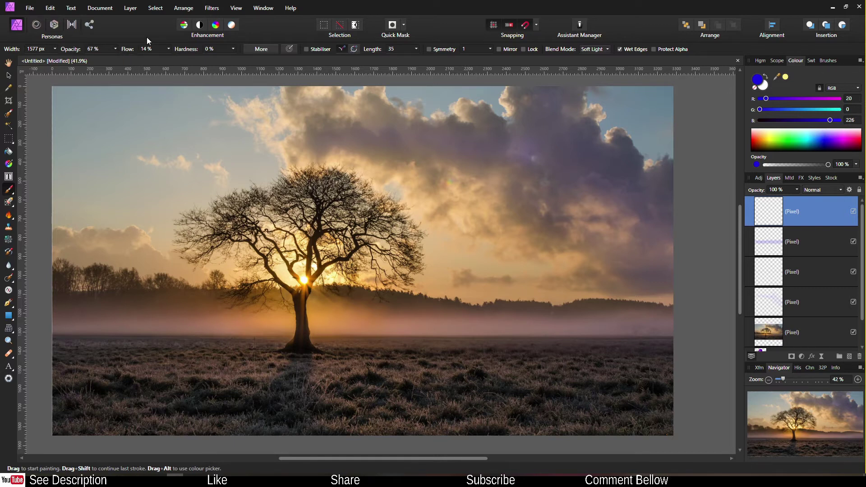
mouse_move(194, 135)
mouse_down()
mouse_move(232, 280)
mouse_move(277, 251)
mouse_move(252, 117)
mouse_up()
key(ctrl+z)
key(ctrl+z)
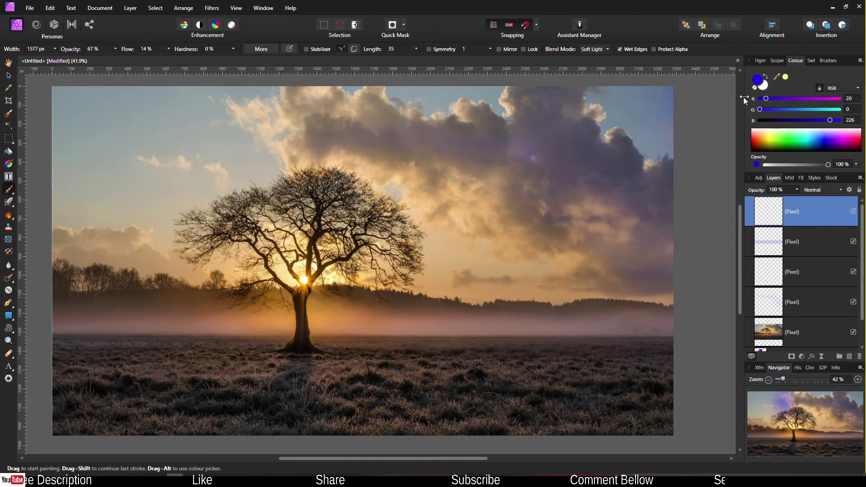
Step: Settle on a golden orange and paint a glow around the tree, sun and mist
click(785, 76)
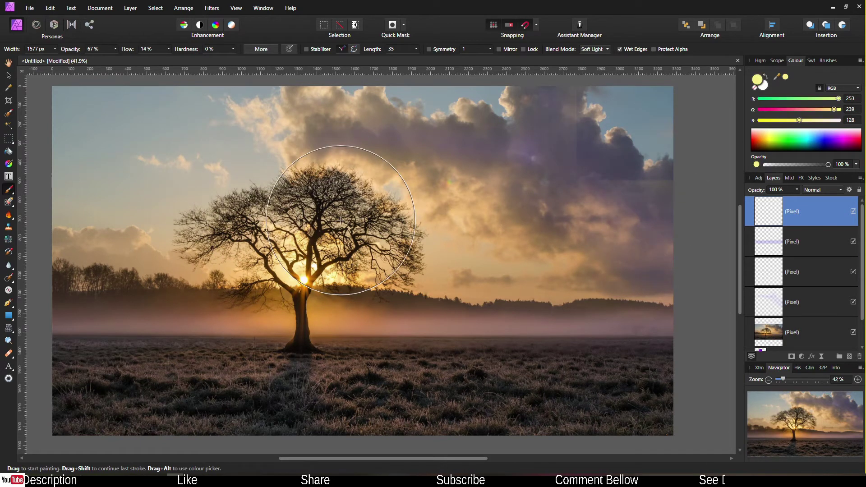
mouse_move(314, 230)
mouse_down()
mouse_move(280, 300)
mouse_move(290, 269)
mouse_up()
key(ctrl+z)
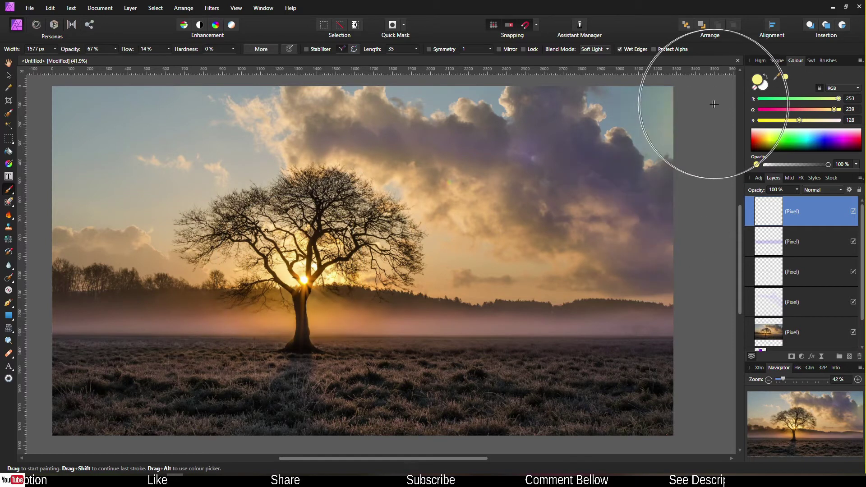
drag(777, 79, 279, 255)
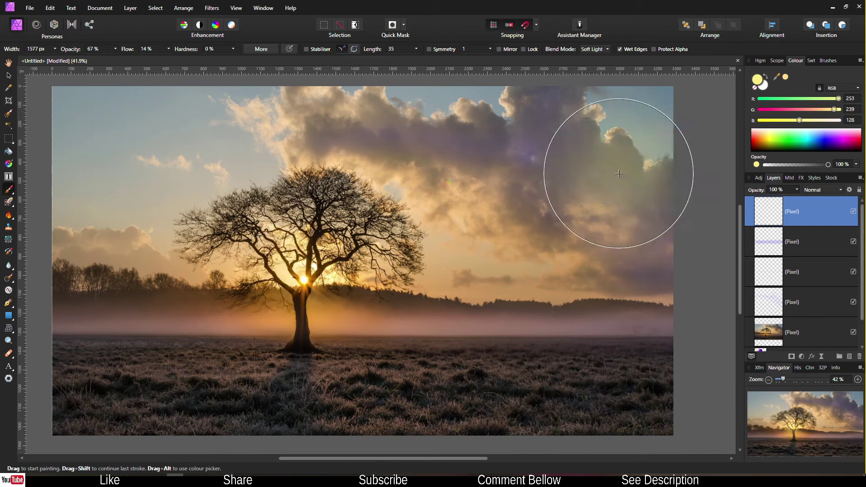
click(786, 77)
mouse_move(387, 174)
mouse_down()
mouse_move(287, 270)
mouse_move(297, 261)
mouse_up()
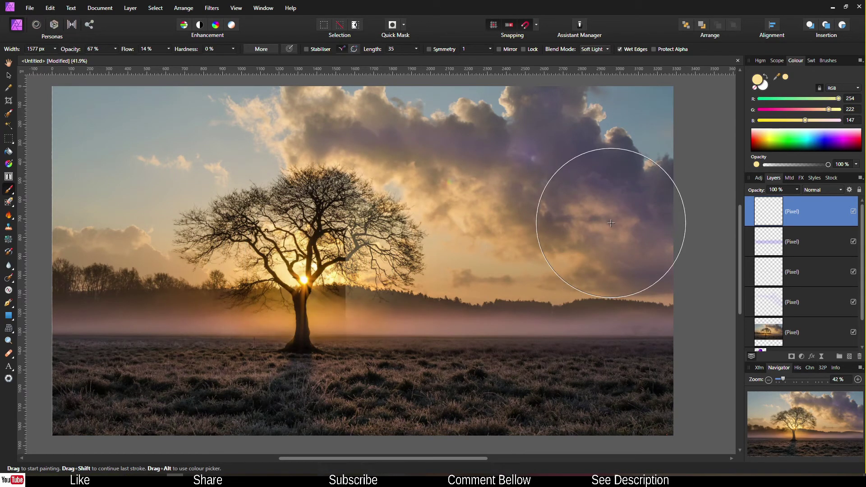
click(773, 137)
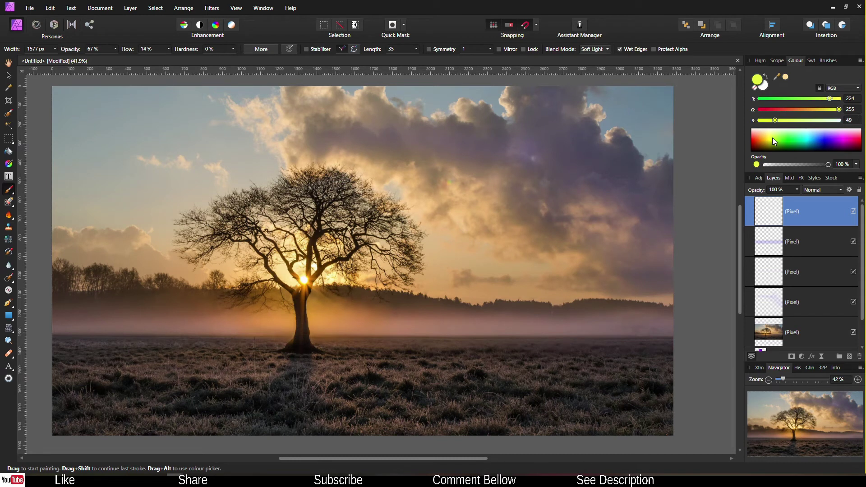
click(764, 136)
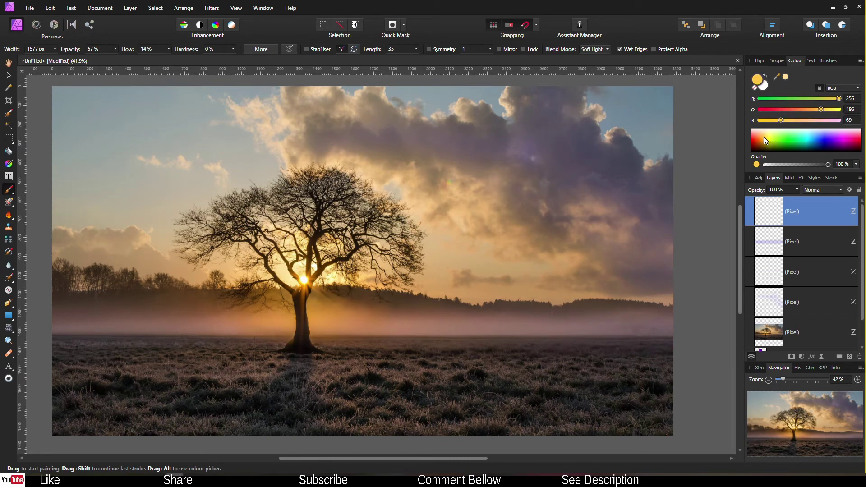
mouse_move(365, 193)
mouse_down()
mouse_move(292, 246)
mouse_move(300, 310)
mouse_move(300, 266)
mouse_move(317, 219)
mouse_move(371, 217)
mouse_move(271, 208)
mouse_up()
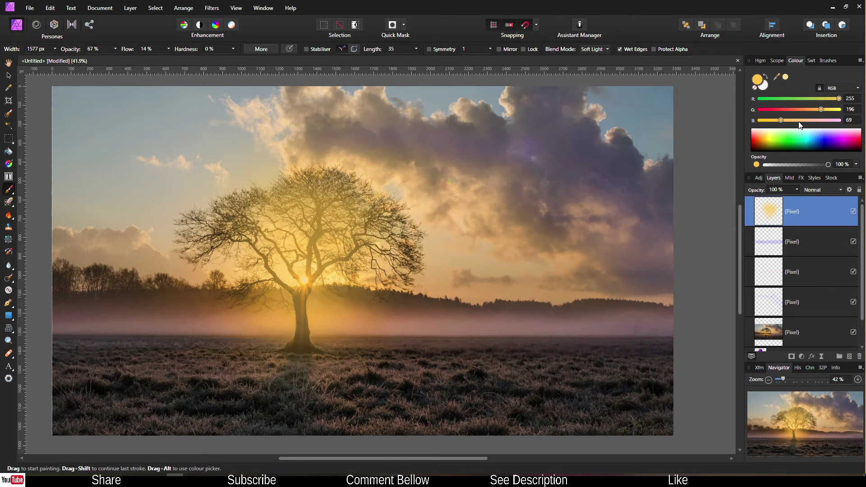
Step: Set the glow layer to Soft Light and ramp its underlying range so it fades over dark tones
click(817, 191)
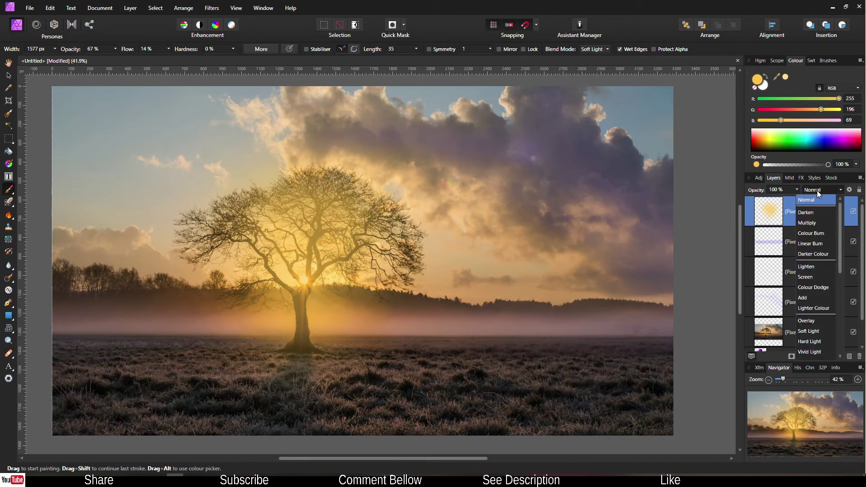
click(806, 333)
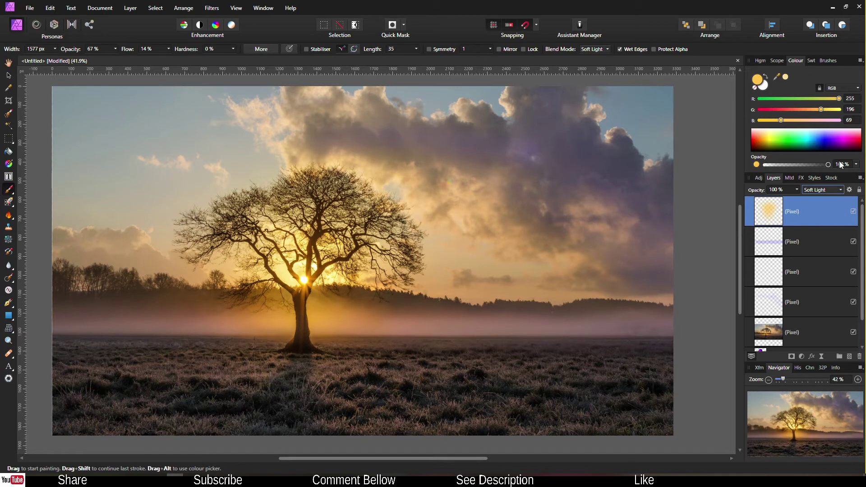
click(850, 190)
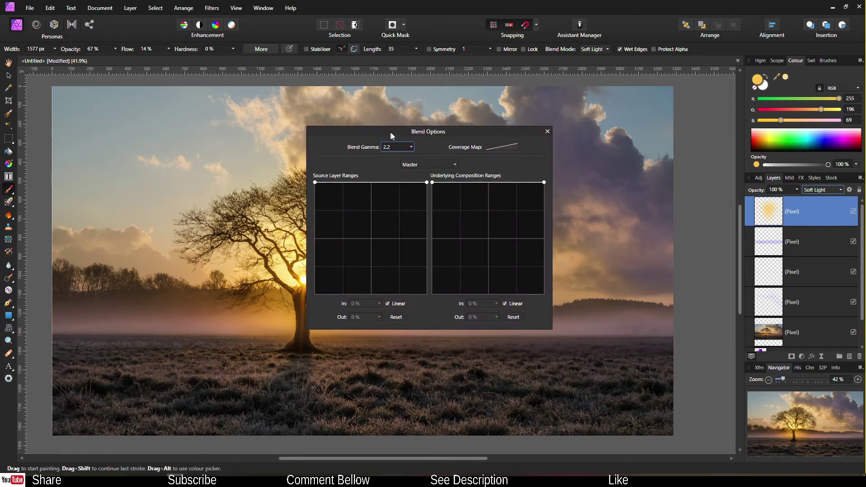
drag(391, 136, 546, 127)
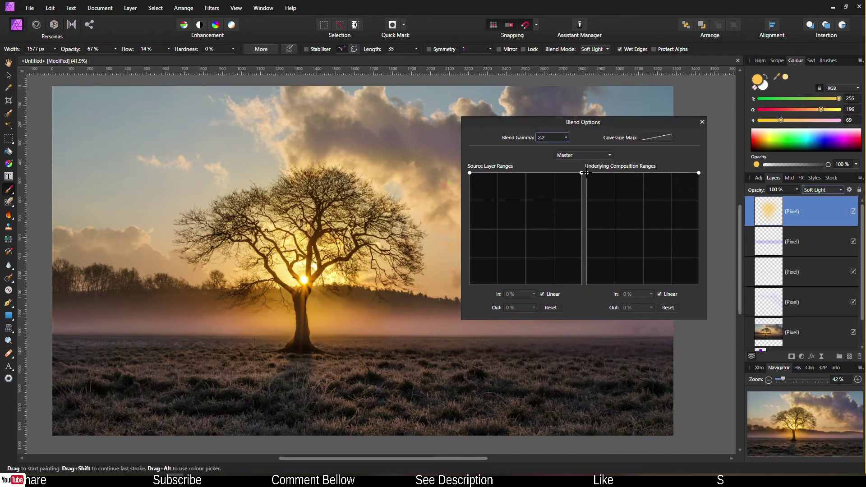
drag(586, 173, 625, 293)
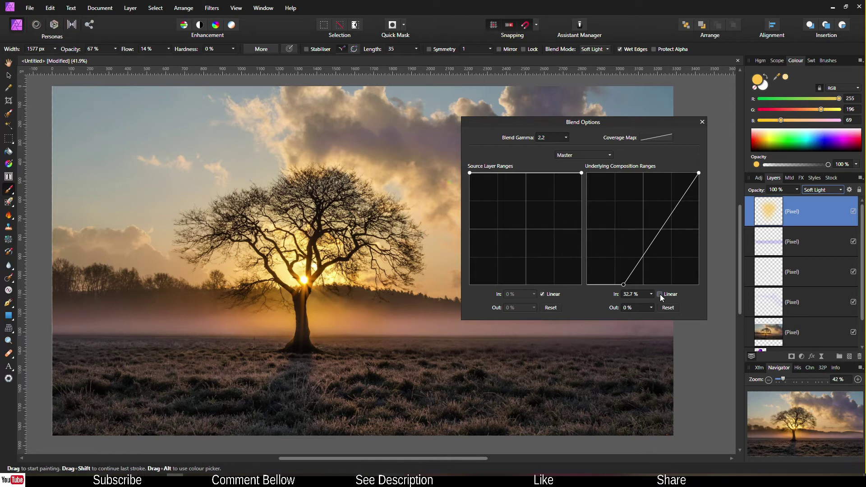
drag(624, 285, 649, 259)
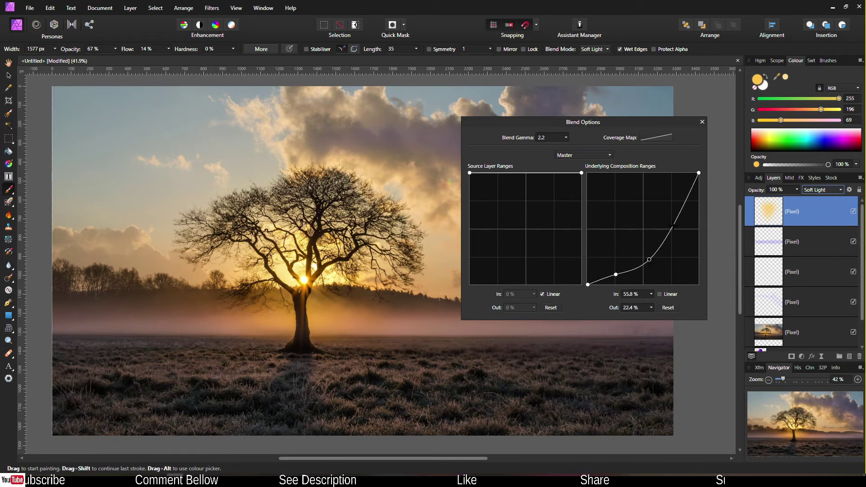
key(Escape)
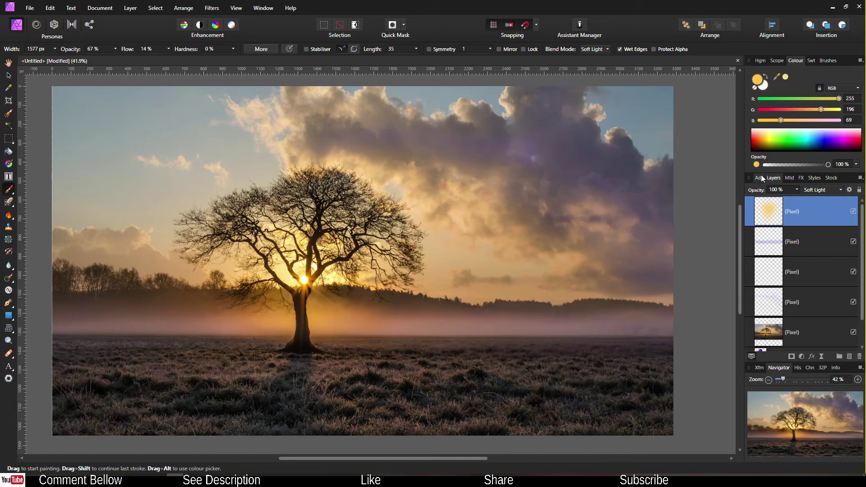
Step: Add a new pixel layer, pick dark brown, and zoom to 75% centred on the tree
click(849, 357)
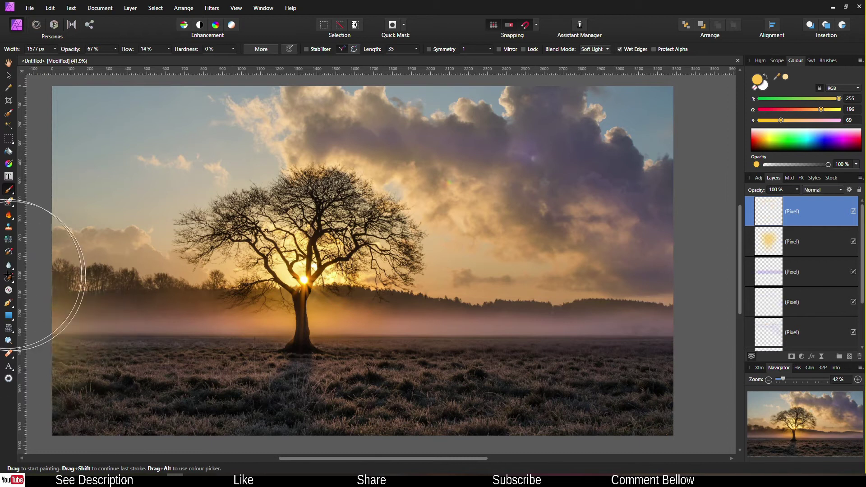
drag(762, 142, 765, 153)
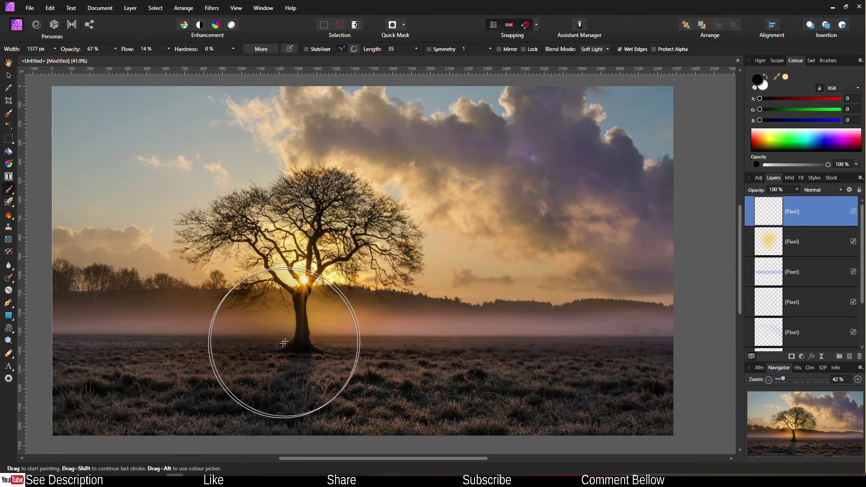
key(ctrl+z)
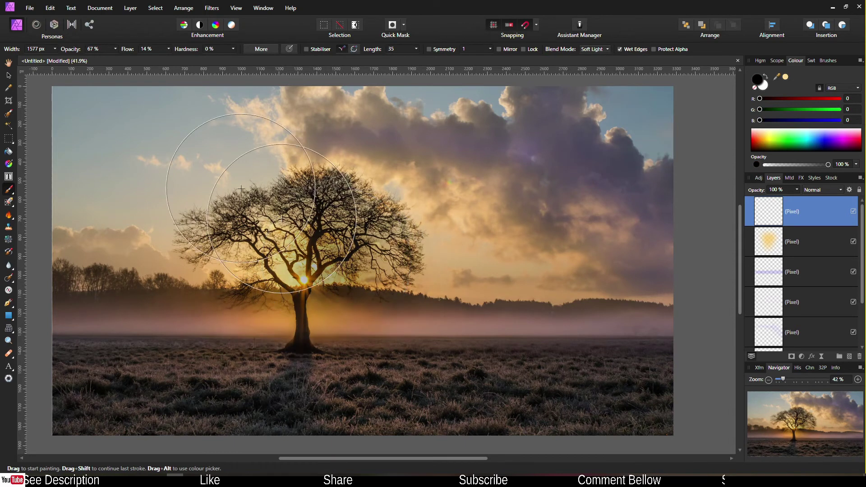
click(859, 379)
click(859, 379)
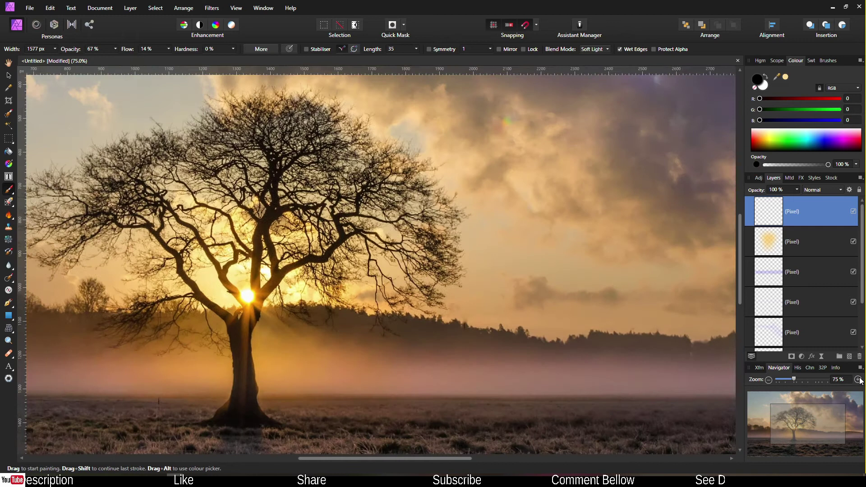
drag(802, 418, 794, 424)
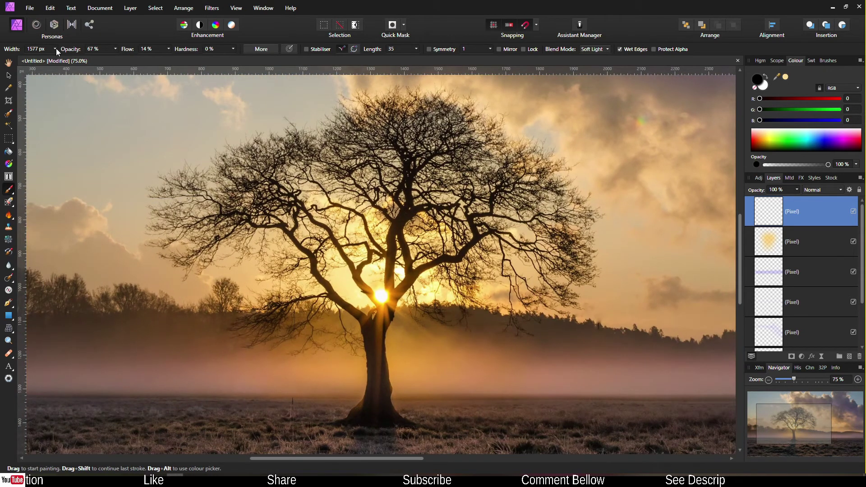
Step: At 211 px brush width, paint dark over the tree trunk and left branches
click(56, 49)
drag(48, 59, 44, 60)
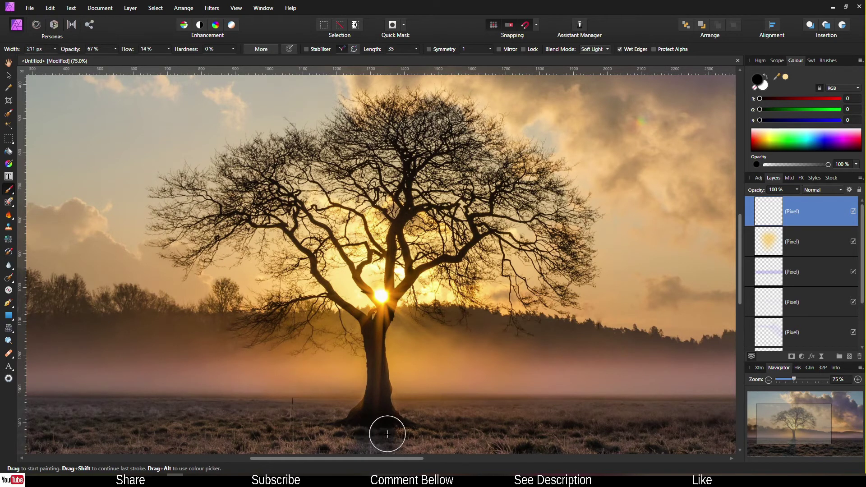
mouse_move(387, 427)
mouse_down()
mouse_move(378, 328)
mouse_move(394, 295)
mouse_move(443, 265)
mouse_move(459, 287)
mouse_move(473, 239)
mouse_move(537, 221)
mouse_move(560, 235)
mouse_move(456, 199)
mouse_move(429, 163)
mouse_move(392, 248)
mouse_move(389, 298)
mouse_move(394, 240)
mouse_move(389, 260)
mouse_up()
mouse_move(361, 342)
mouse_down()
mouse_move(374, 329)
mouse_move(290, 242)
mouse_move(389, 307)
mouse_move(350, 351)
mouse_move(383, 315)
mouse_up()
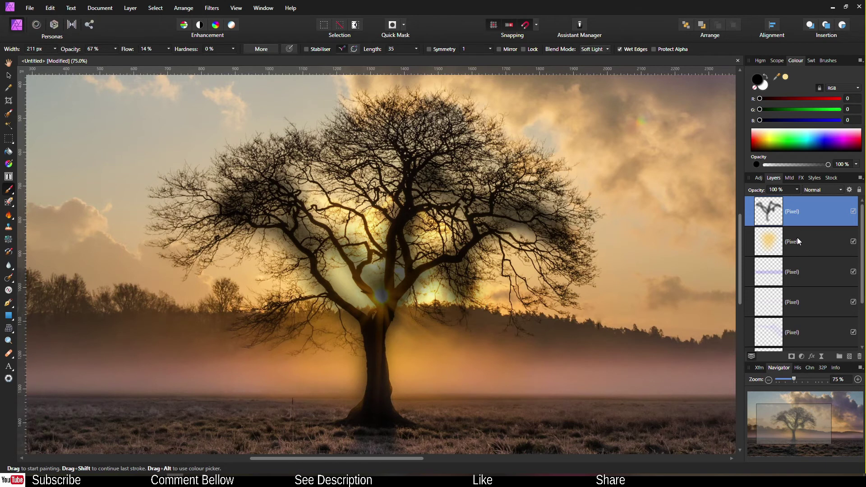
Step: In the darkening layer's Blend Options, enter 42.4% and shape a steep underlying-range cutoff at the dark end
click(849, 190)
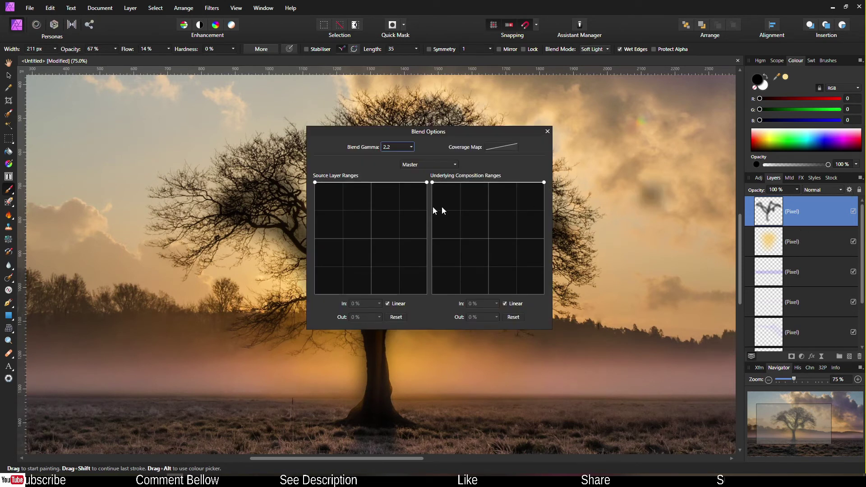
drag(397, 135, 619, 84)
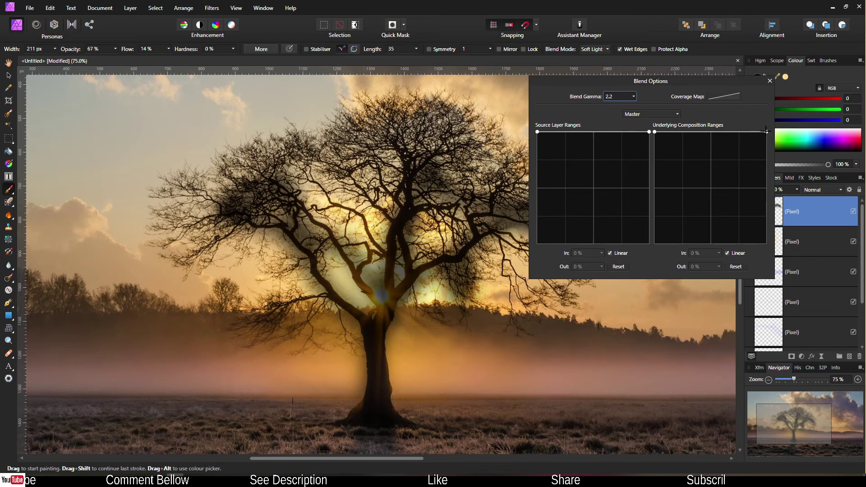
click(704, 253)
text(42.4)
key(Return)
mouse_move(702, 244)
mouse_down()
mouse_move(762, 199)
mouse_move(713, 252)
mouse_move(746, 218)
mouse_move(731, 248)
mouse_move(719, 246)
mouse_up()
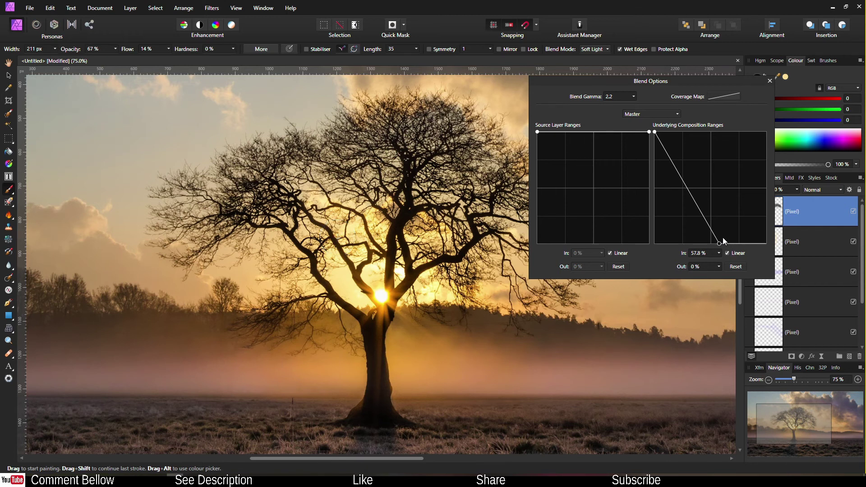
drag(719, 244, 683, 251)
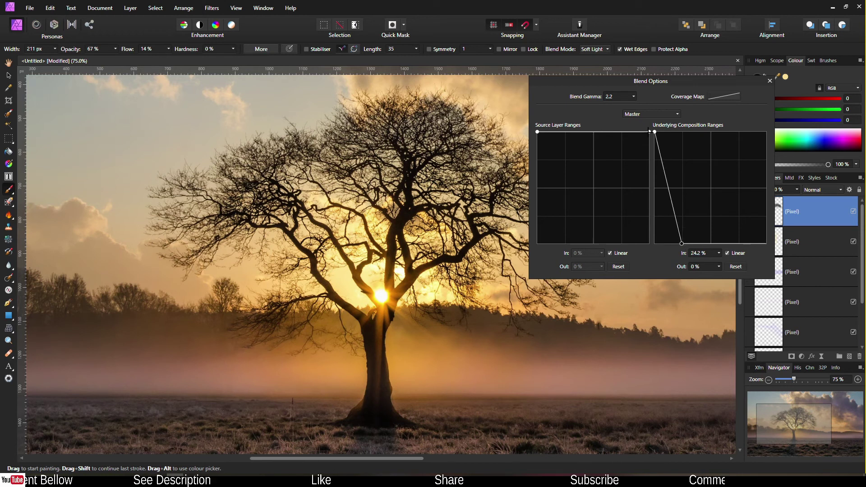
drag(655, 132, 659, 133)
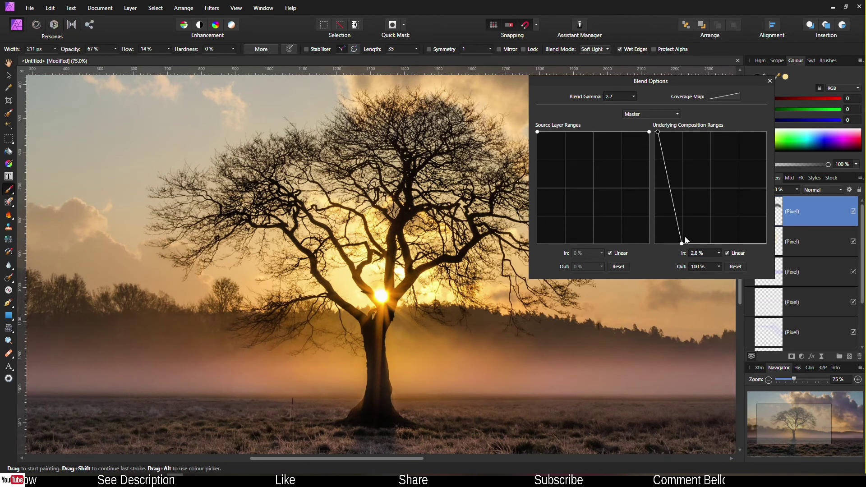
mouse_move(681, 244)
mouse_down()
mouse_move(658, 244)
mouse_move(672, 249)
mouse_up()
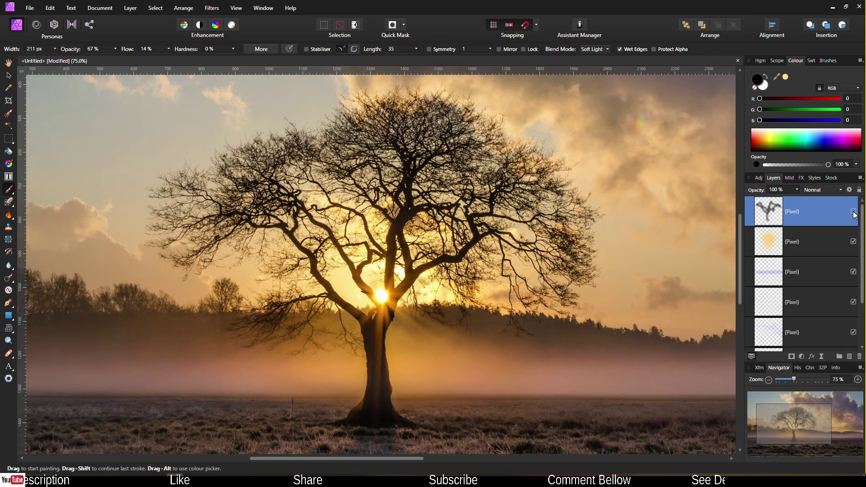
Step: Shift the range cutoff to 21%, then bring up options for the third painted layer
click(850, 190)
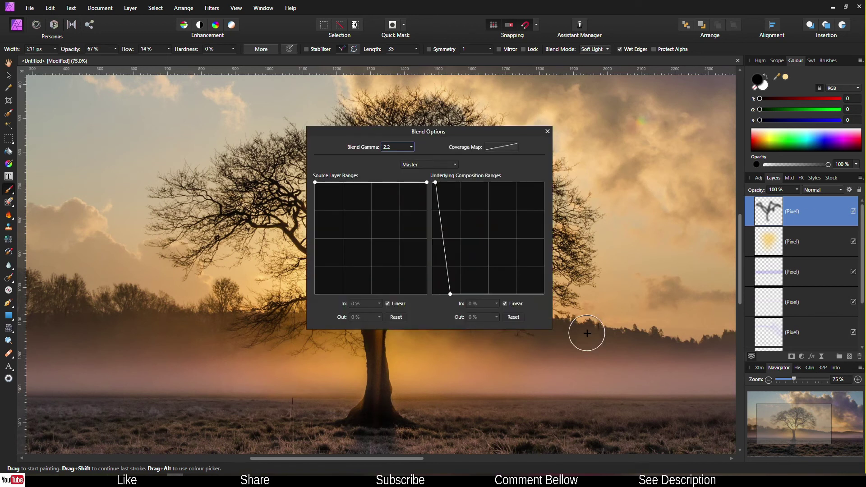
drag(450, 294, 456, 294)
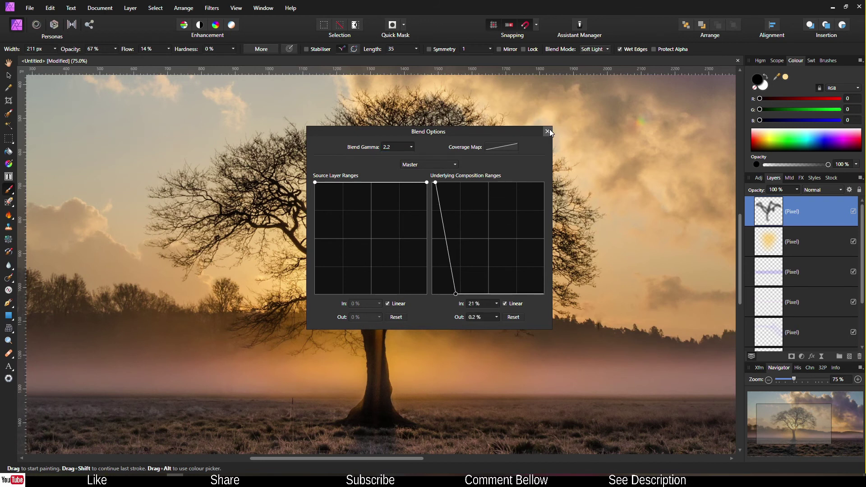
click(548, 132)
click(779, 269)
right_click(778, 269)
Step: Combine the top three painted Pixel layers, from the tree-sketch layer down, into one group
key(Escape)
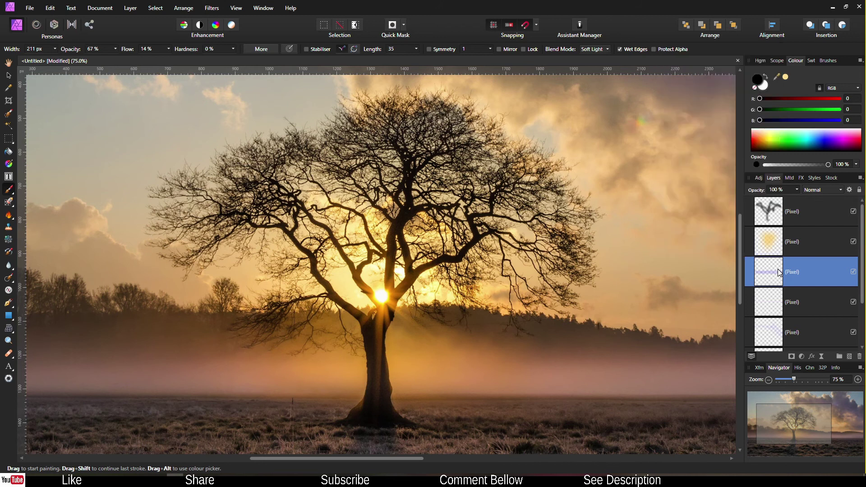
click(769, 380)
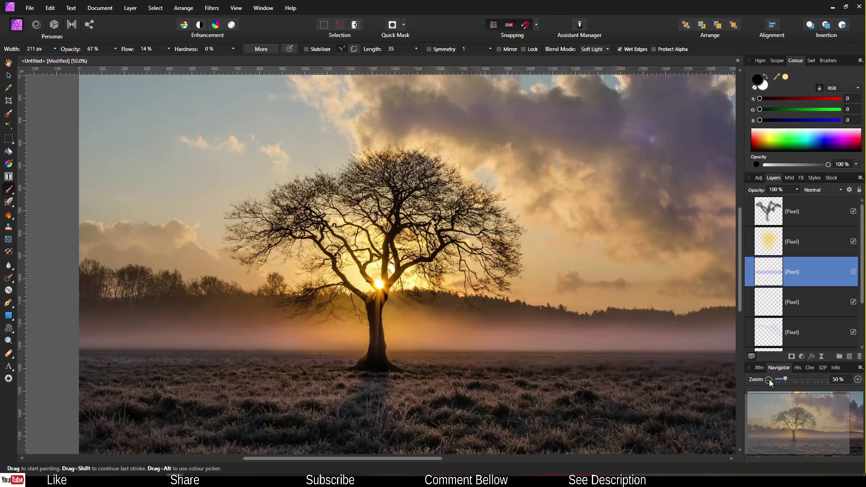
click(769, 380)
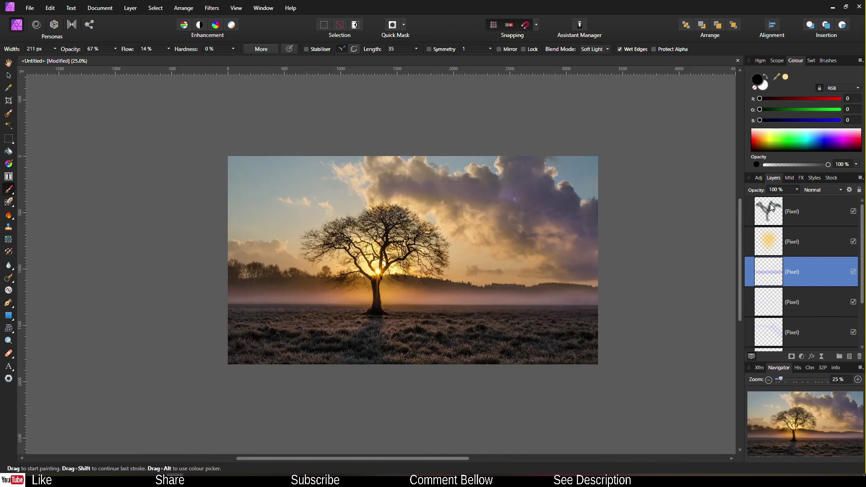
click(770, 205)
scroll(770, 206, down, 2)
shift+click(771, 272)
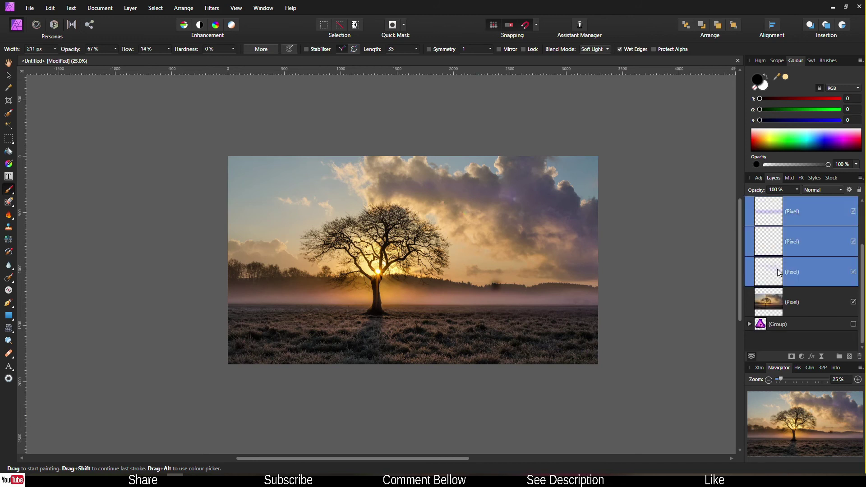
right_click(783, 257)
click(693, 168)
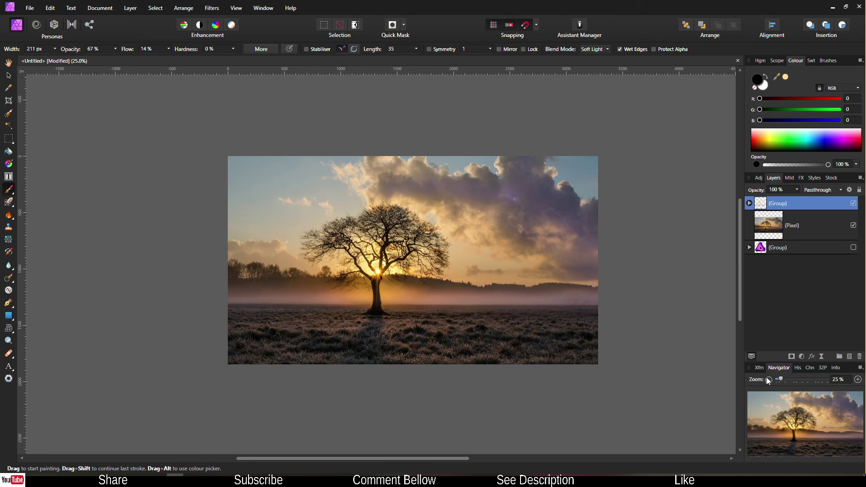
click(858, 380)
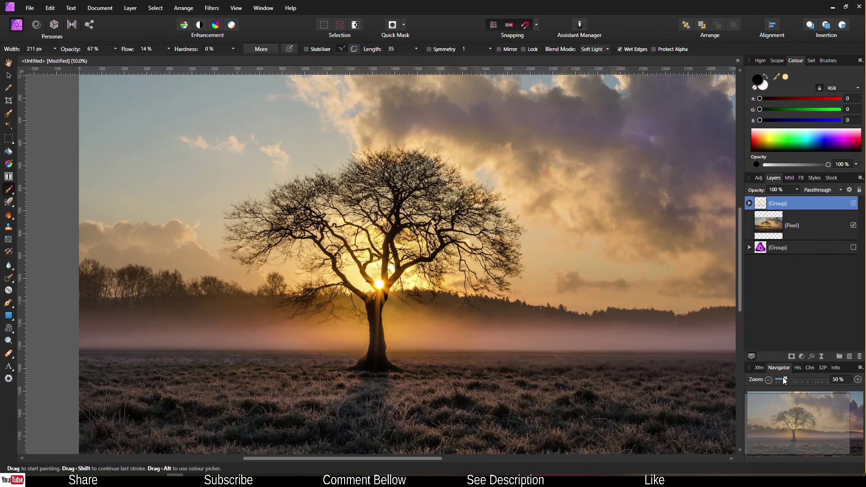
drag(784, 380, 807, 424)
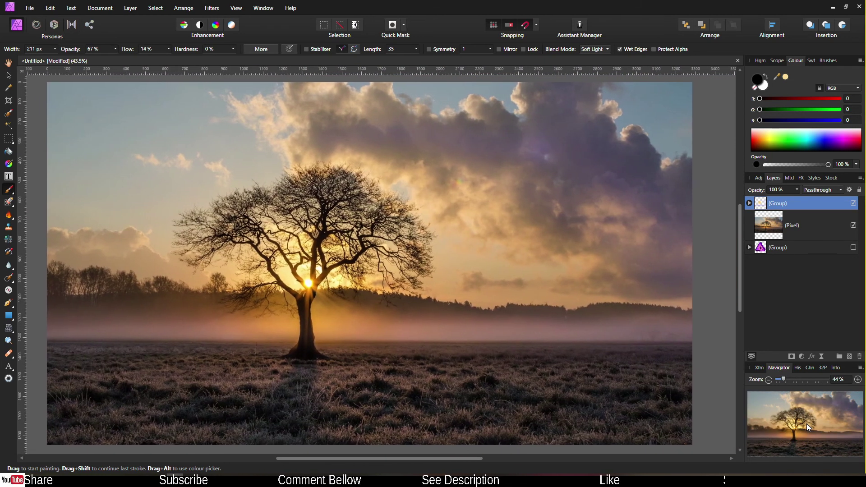
click(854, 204)
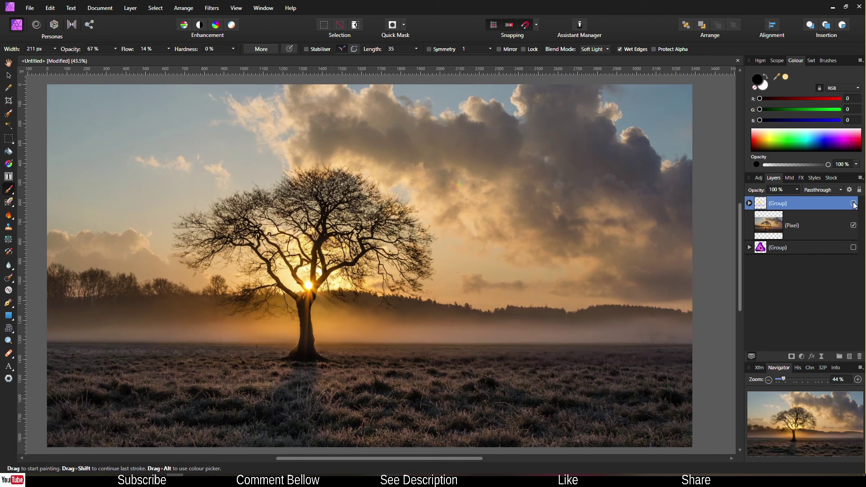
click(854, 203)
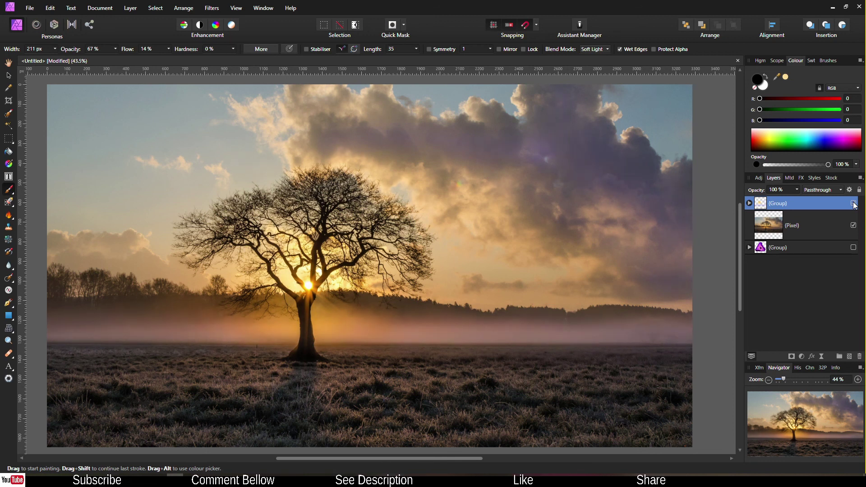
click(853, 203)
click(854, 203)
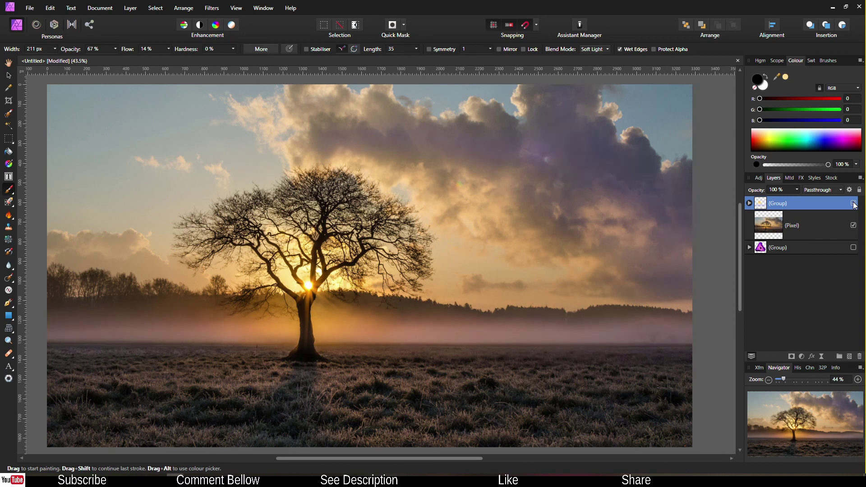